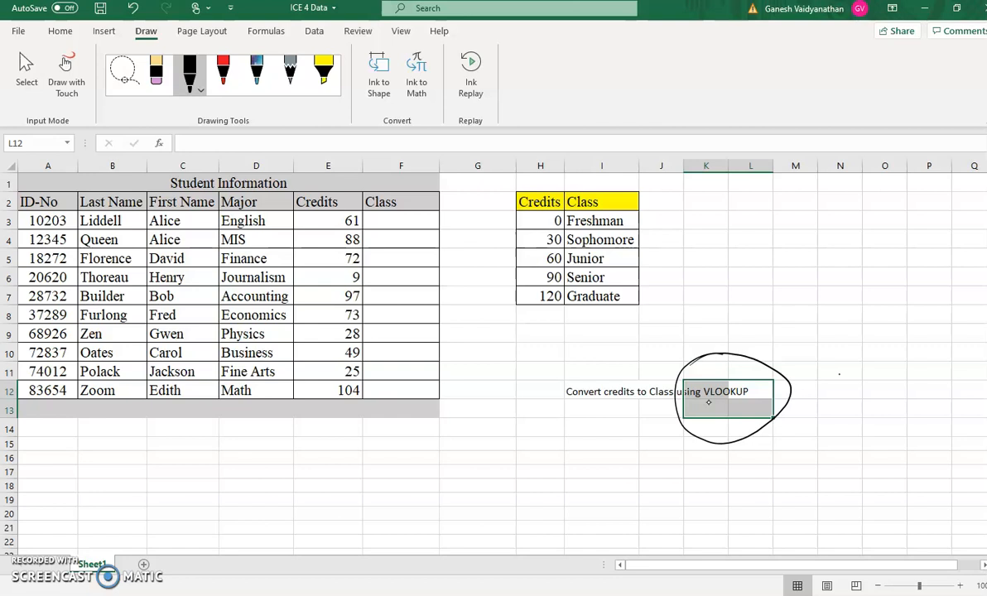
# - Annotate the sheet in ink, circling the credits-to-class lookup table and the first credits value and adding a checkmark
pyautogui.moveTo(655, 195)
pyautogui.mouseDown()
pyautogui.moveTo(672, 242)
pyautogui.moveTo(660, 314)
pyautogui.moveTo(510, 195)
pyautogui.moveTo(660, 195)
pyautogui.mouseUp()
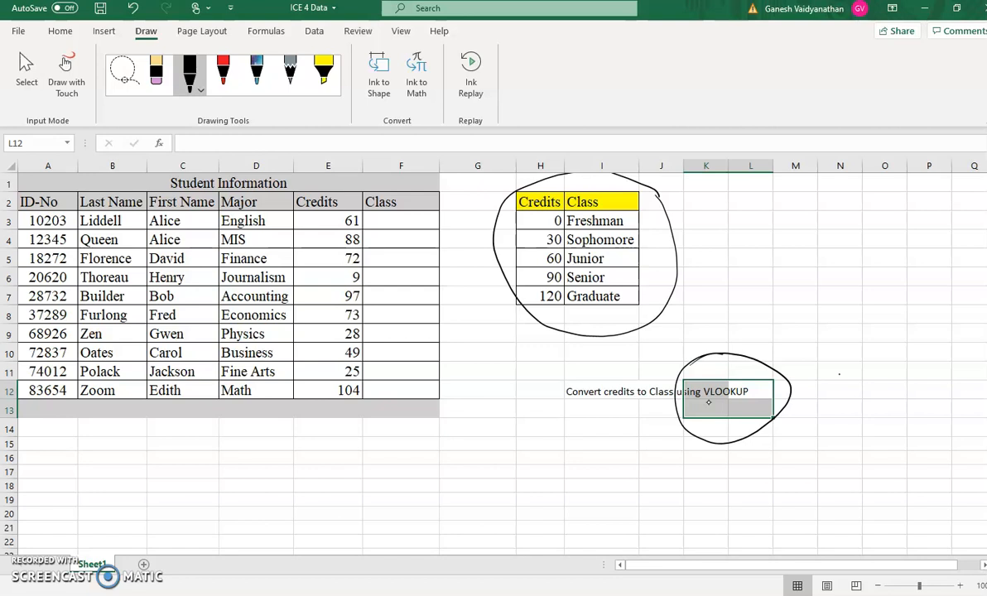
pyautogui.moveTo(343, 200); pyautogui.dragTo(358, 206)
pyautogui.moveTo(656, 233); pyautogui.dragTo(709, 201)
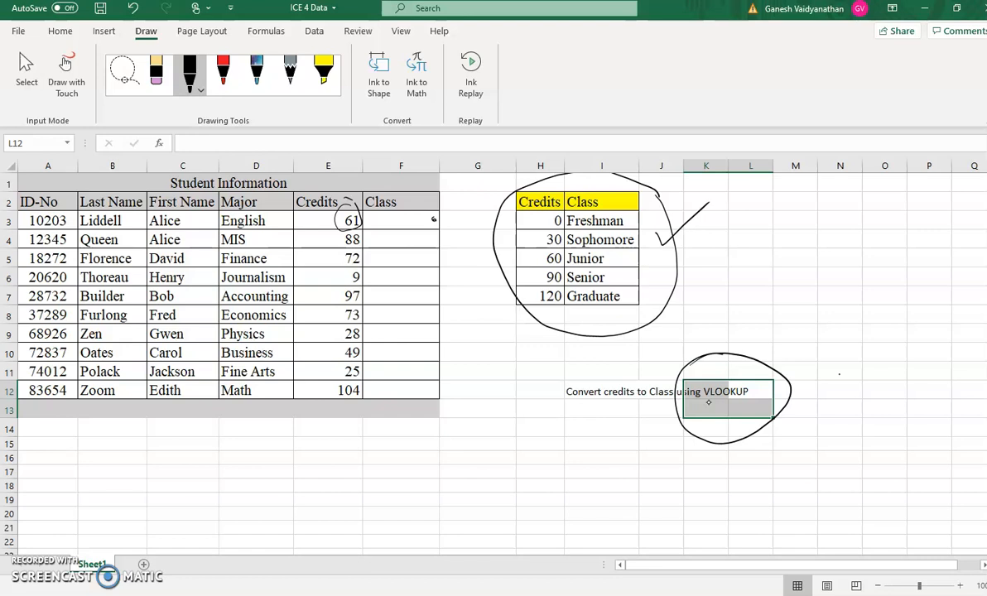
# - Handwrite =VLOOKUP( in ink below the student table
pyautogui.moveTo(247, 452)
pyautogui.mouseDown()
pyautogui.moveTo(267, 466)
pyautogui.moveTo(275, 448)
pyautogui.mouseUp()
pyautogui.moveTo(279, 449)
pyautogui.mouseDown()
pyautogui.moveTo(294, 474)
pyautogui.moveTo(312, 453)
pyautogui.moveTo(331, 453)
pyautogui.moveTo(344, 472)
pyautogui.mouseUp()
pyautogui.moveTo(363, 454); pyautogui.dragTo(362, 472)
pyautogui.moveTo(365, 449)
pyautogui.mouseDown()
pyautogui.moveTo(385, 553)
pyautogui.moveTo(370, 471)
pyautogui.moveTo(382, 449)
pyautogui.mouseUp()
pyautogui.moveTo(391, 448)
pyautogui.mouseDown()
pyautogui.moveTo(391, 470)
pyautogui.moveTo(392, 460)
pyautogui.mouseUp()
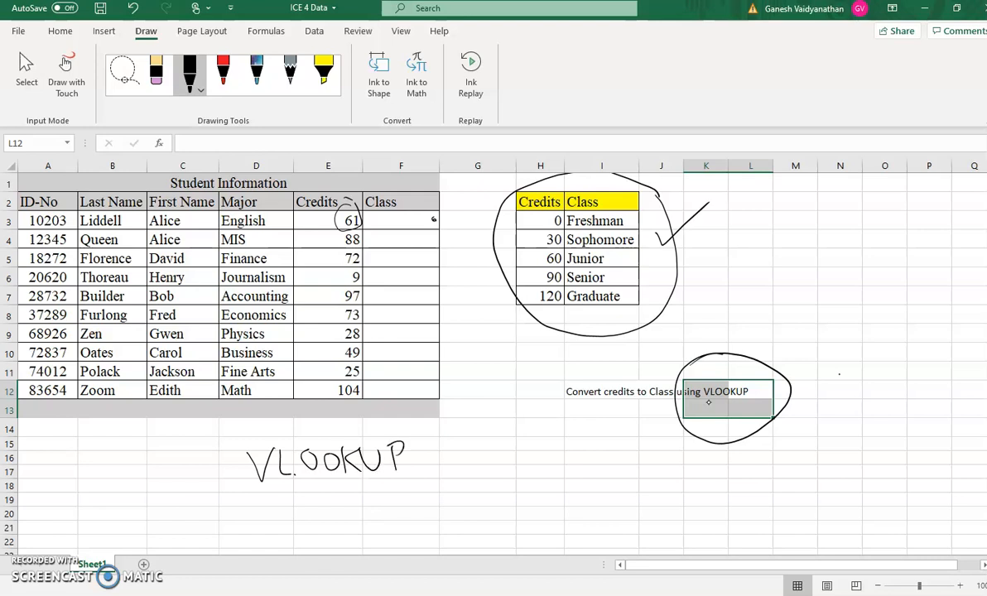
pyautogui.moveTo(427, 425)
pyautogui.mouseDown()
pyautogui.moveTo(423, 482)
pyautogui.moveTo(445, 504)
pyautogui.mouseUp()
pyautogui.moveTo(217, 476)
pyautogui.mouseDown()
pyautogui.moveTo(241, 472)
pyautogui.moveTo(243, 487)
pyautogui.mouseUp()
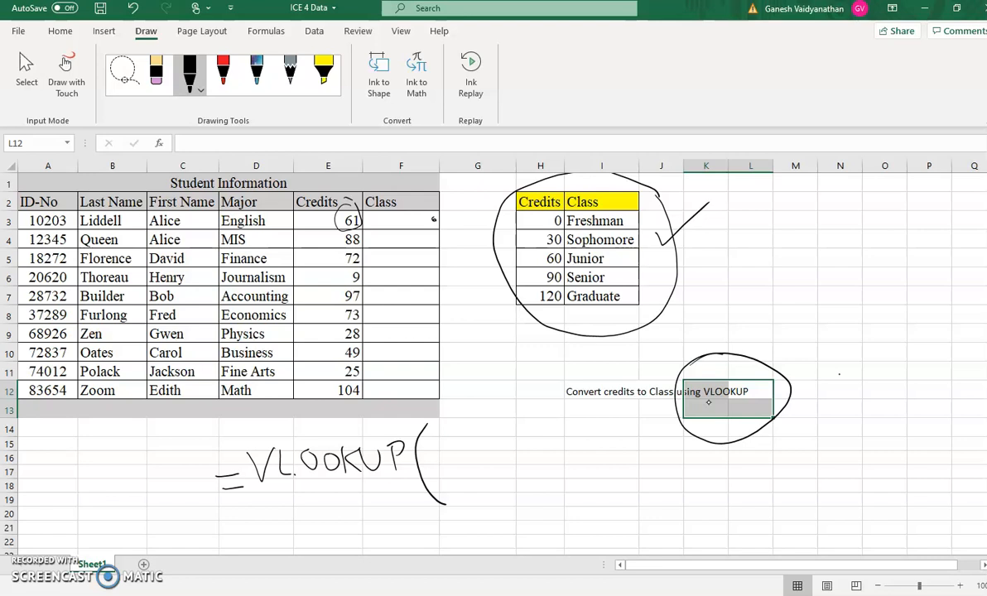
# - Sketch four comma-separated argument placeholders with a closing parenthesis, and write E3 over the first one
pyautogui.moveTo(445, 474)
pyautogui.mouseDown()
pyautogui.moveTo(480, 478)
pyautogui.moveTo(490, 492)
pyautogui.moveTo(523, 484)
pyautogui.mouseUp()
pyautogui.moveTo(552, 494)
pyautogui.mouseDown()
pyautogui.moveTo(551, 503)
pyautogui.moveTo(660, 469)
pyautogui.mouseUp()
pyautogui.moveTo(683, 492)
pyautogui.mouseDown()
pyautogui.moveTo(683, 505)
pyautogui.moveTo(763, 463)
pyautogui.mouseUp()
pyautogui.moveTo(790, 484)
pyautogui.mouseDown()
pyautogui.moveTo(790, 499)
pyautogui.moveTo(887, 447)
pyautogui.mouseUp()
pyautogui.moveTo(883, 388); pyautogui.dragTo(917, 496)
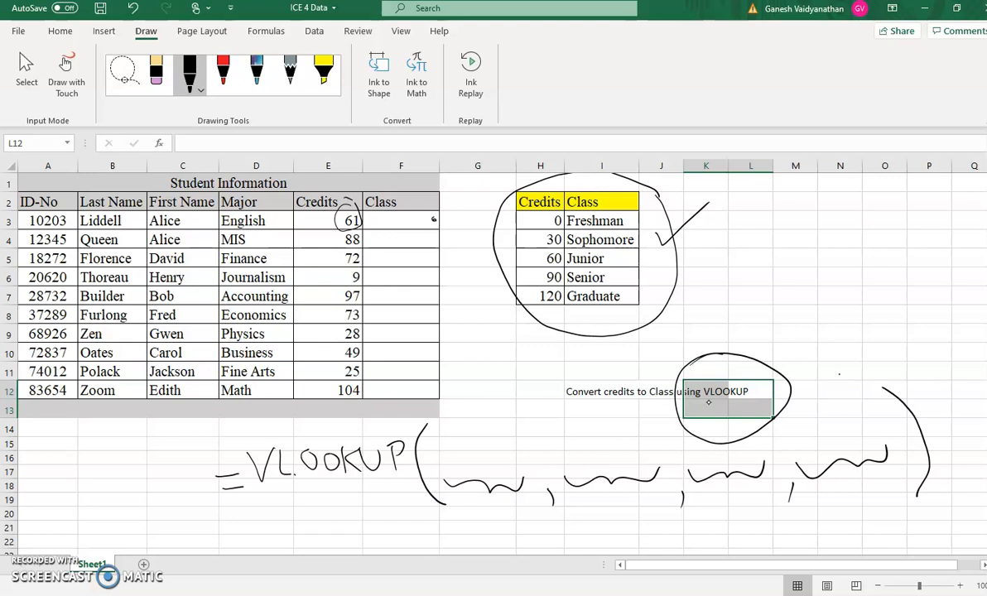
pyautogui.moveTo(467, 438)
pyautogui.mouseDown()
pyautogui.moveTo(467, 461)
pyautogui.moveTo(482, 461)
pyautogui.mouseUp()
pyautogui.moveTo(467, 439)
pyautogui.mouseDown()
pyautogui.moveTo(494, 443)
pyautogui.moveTo(487, 464)
pyautogui.mouseUp()
# - Select the lookup table H2:I7 and name the range Class
pyautogui.click(543, 199)
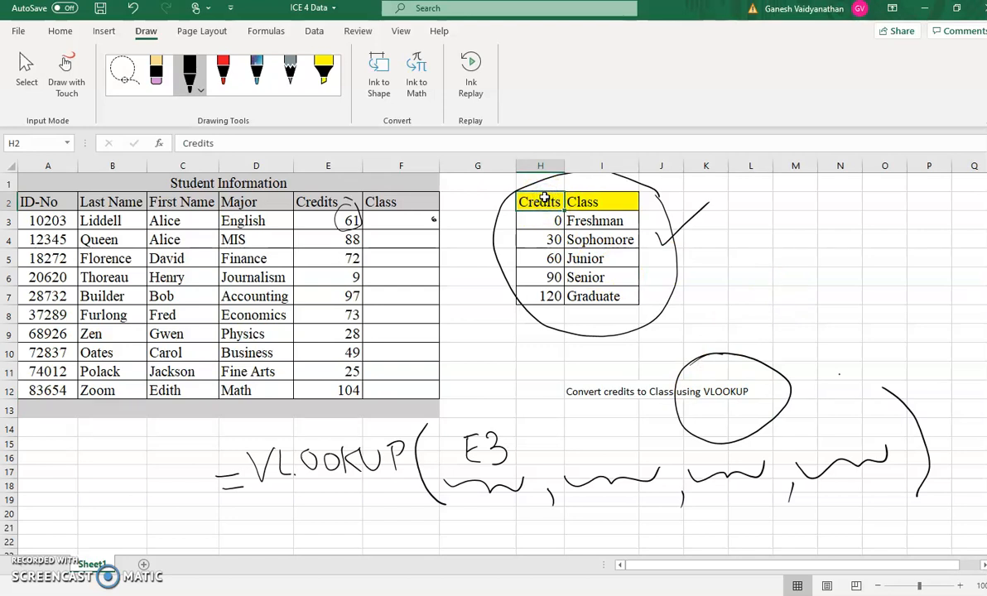
pyautogui.hotkey('shift', 'Right')
pyautogui.hotkey('shift', 'Down')
pyautogui.hotkey('shift', 'Down')
pyautogui.hotkey('shift', 'Down')
pyautogui.hotkey('shift', 'Down')
pyautogui.hotkey('shift', 'Down')
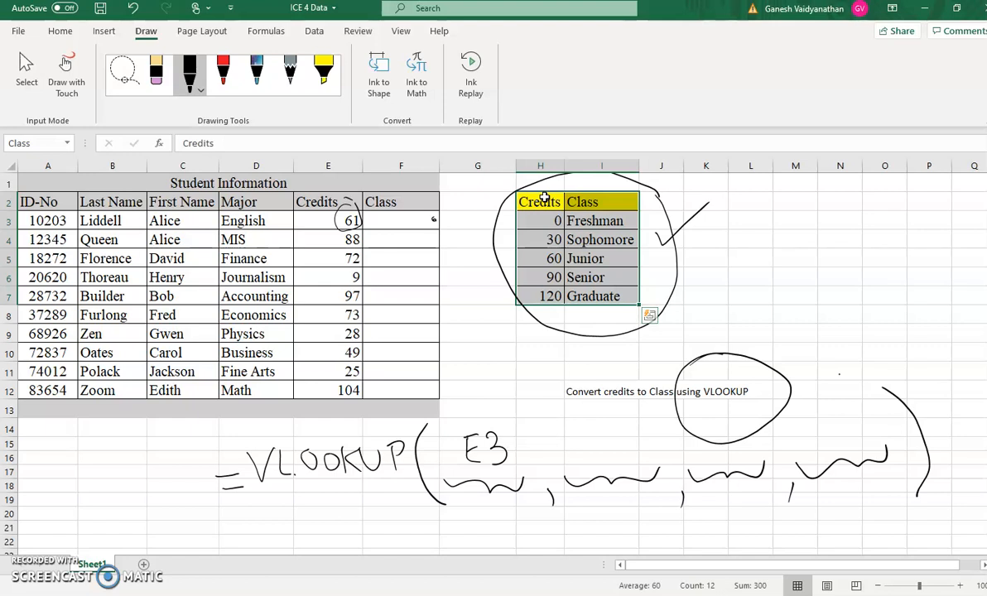
pyautogui.click(31, 143)
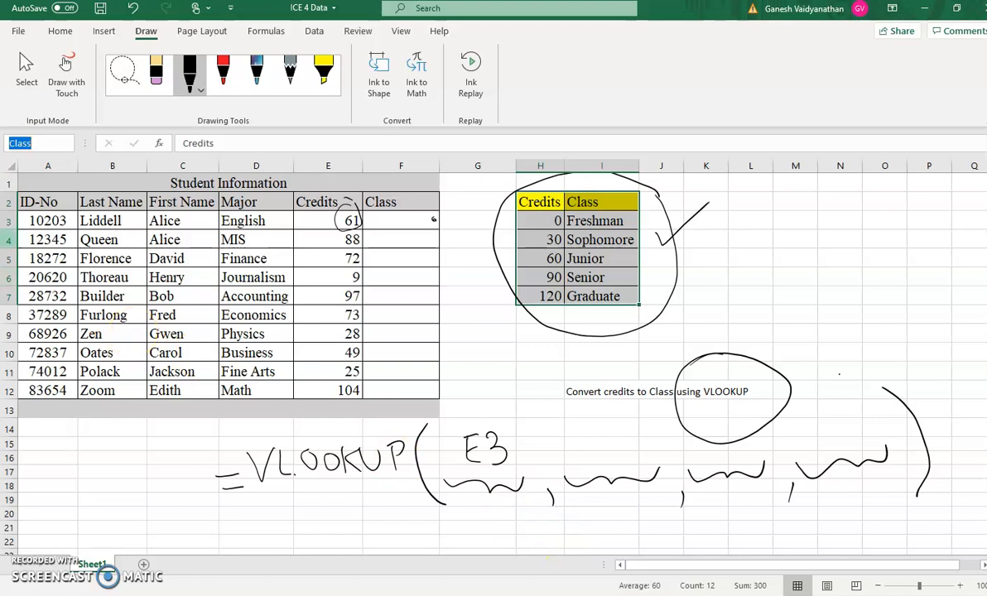
# - Write Class over the second placeholder and annotate the lookup table with the words absolute reference
pyautogui.moveTo(569, 432)
pyautogui.mouseDown()
pyautogui.moveTo(559, 440)
pyautogui.moveTo(565, 458)
pyautogui.moveTo(620, 451)
pyautogui.mouseUp()
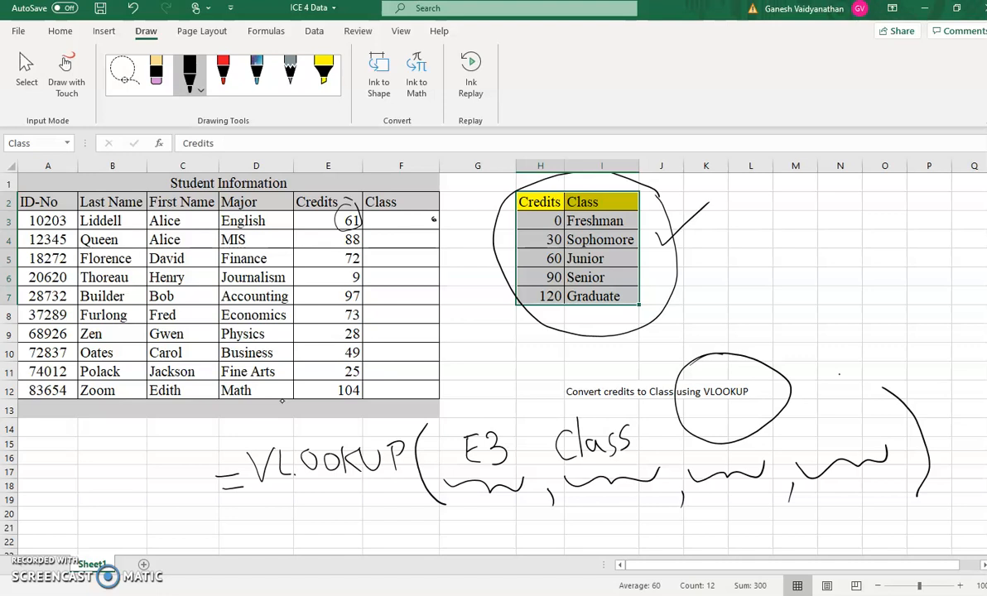
pyautogui.moveTo(722, 226); pyautogui.dragTo(719, 242)
pyautogui.moveTo(731, 215); pyautogui.dragTo(750, 239)
pyautogui.moveTo(765, 215)
pyautogui.mouseDown()
pyautogui.moveTo(774, 230)
pyautogui.moveTo(794, 185)
pyautogui.moveTo(822, 189)
pyautogui.moveTo(830, 176)
pyautogui.mouseUp()
pyautogui.moveTo(834, 195); pyautogui.dragTo(848, 197)
pyautogui.moveTo(769, 248); pyautogui.dragTo(793, 259)
pyautogui.moveTo(796, 241)
pyautogui.mouseDown()
pyautogui.moveTo(807, 268)
pyautogui.moveTo(825, 234)
pyautogui.mouseUp()
pyautogui.moveTo(828, 240)
pyautogui.mouseDown()
pyautogui.moveTo(841, 225)
pyautogui.moveTo(901, 209)
pyautogui.mouseUp()
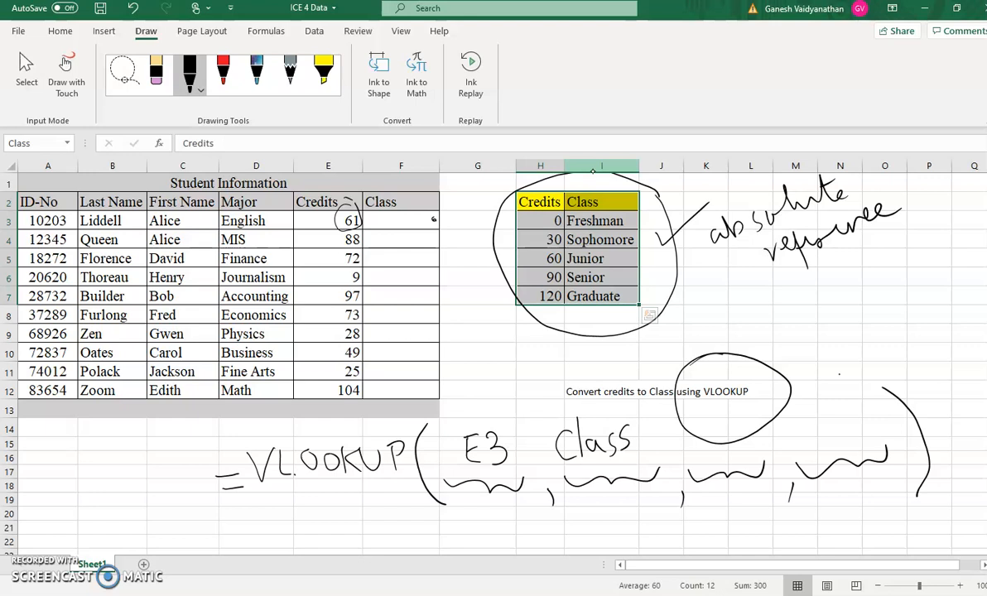
# - Write 2 and TRUE over the third and fourth argument placeholders
pyautogui.moveTo(709, 443); pyautogui.dragTo(724, 468)
pyautogui.moveTo(809, 405)
pyautogui.mouseDown()
pyautogui.moveTo(808, 432)
pyautogui.moveTo(818, 403)
pyautogui.moveTo(820, 434)
pyautogui.moveTo(819, 422)
pyautogui.moveTo(839, 425)
pyautogui.mouseUp()
pyautogui.moveTo(838, 400); pyautogui.dragTo(855, 418)
pyautogui.moveTo(859, 394)
pyautogui.mouseDown()
pyautogui.moveTo(869, 417)
pyautogui.moveTo(878, 413)
pyautogui.mouseUp()
pyautogui.moveTo(859, 405); pyautogui.dragTo(874, 399)
pyautogui.moveTo(857, 392); pyautogui.dragTo(874, 383)
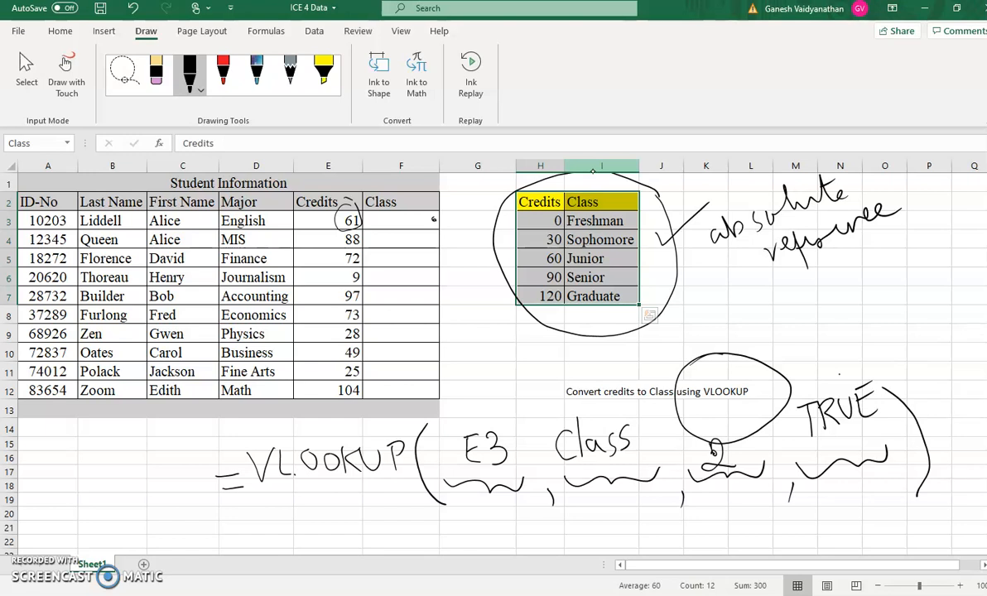
pyautogui.click(411, 221)
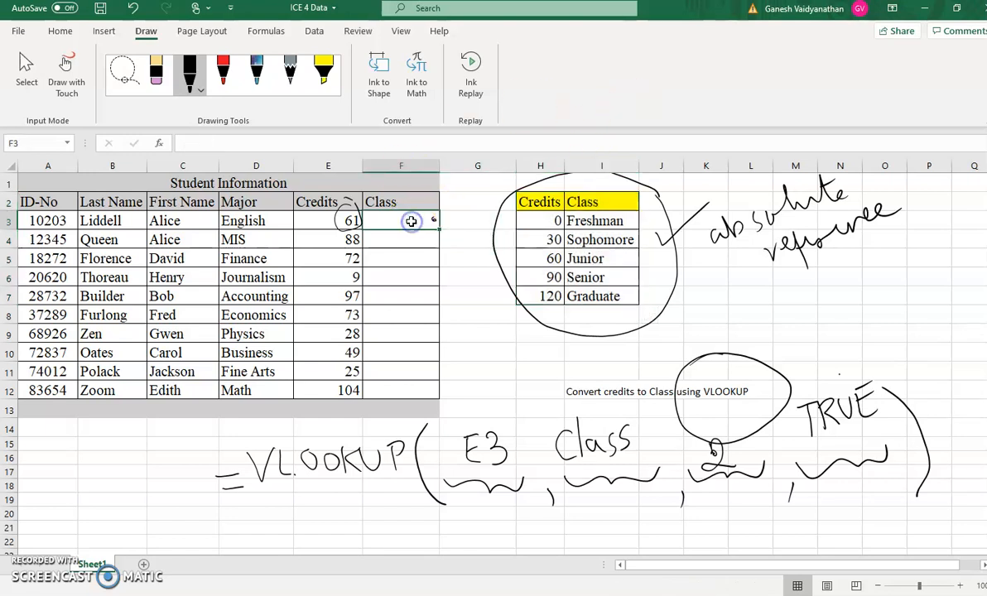
pyautogui.write('-')
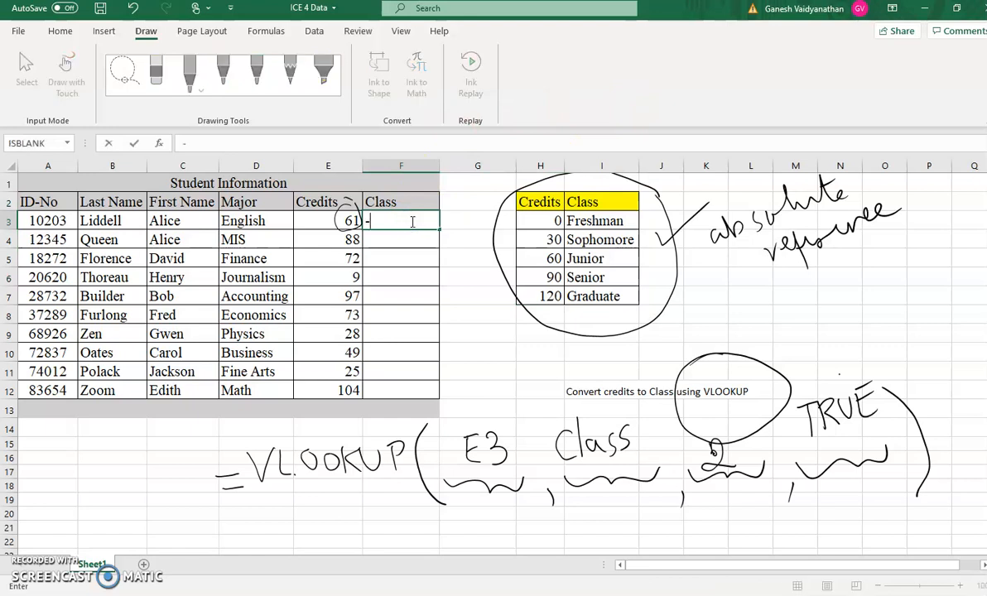
pyautogui.press('BackSpace')
pyautogui.write('=VL')
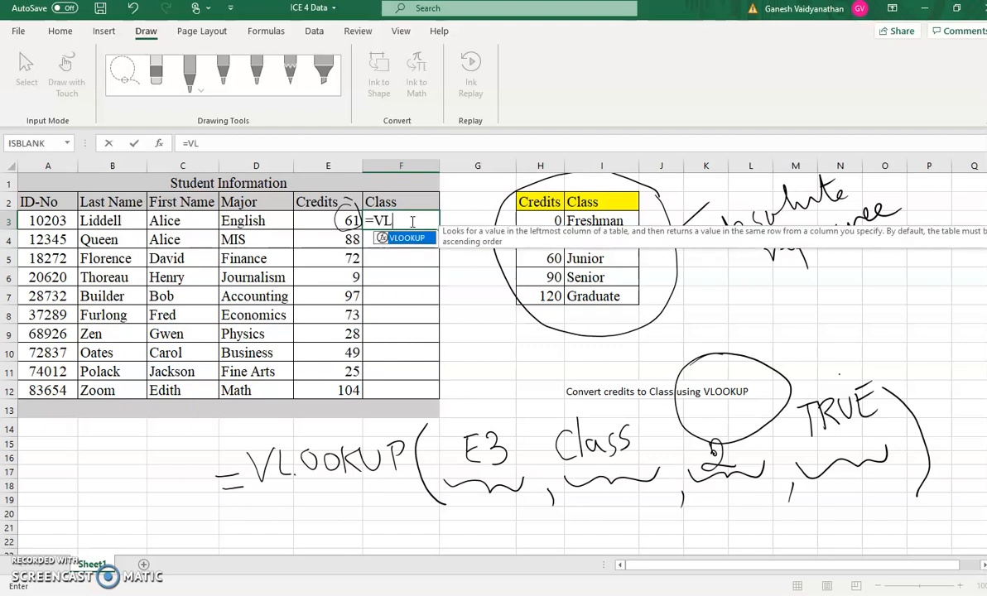
pyautogui.write('OOKUP')
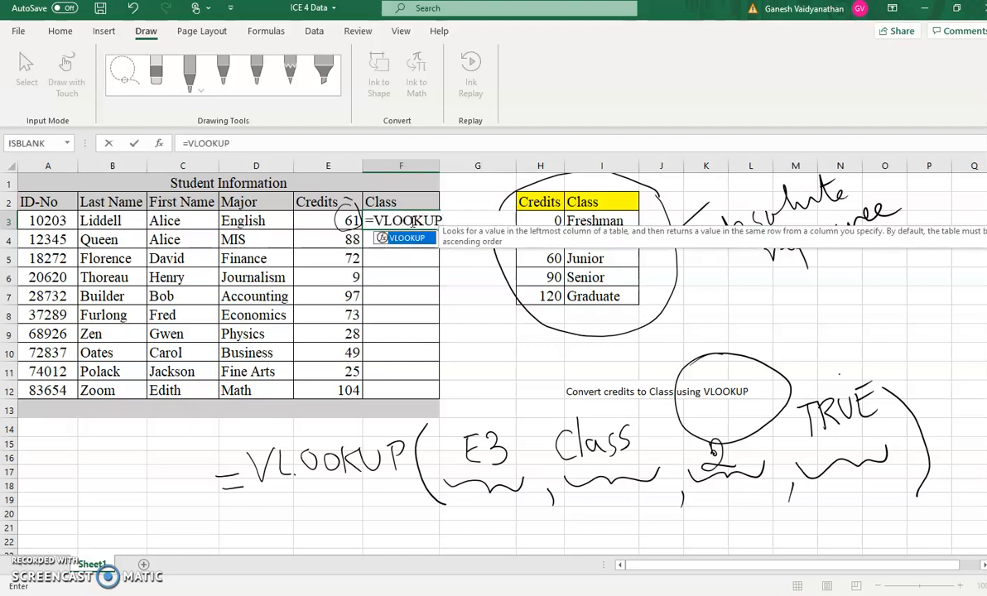
pyautogui.write('(')
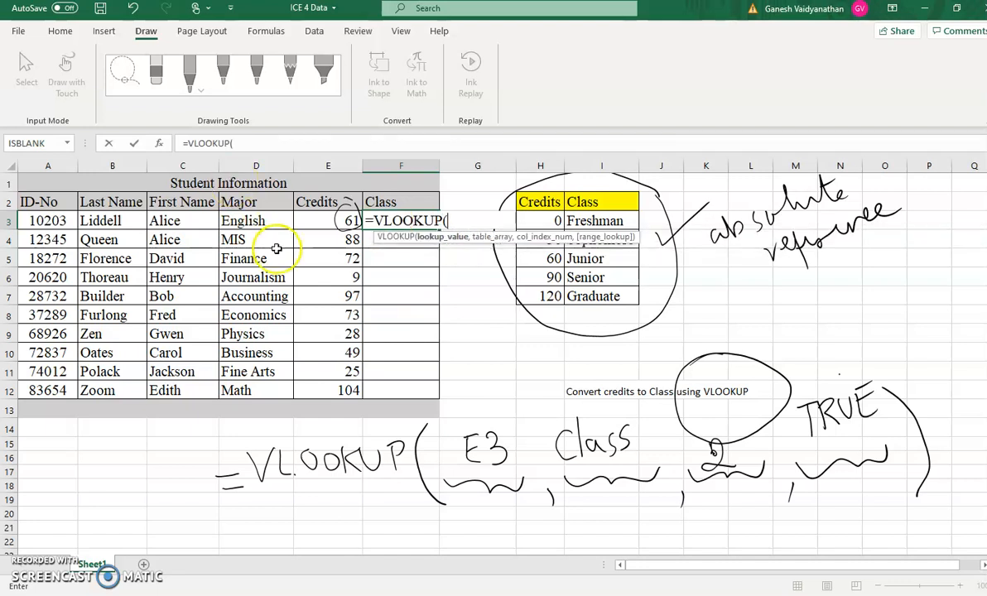
pyautogui.click(339, 223)
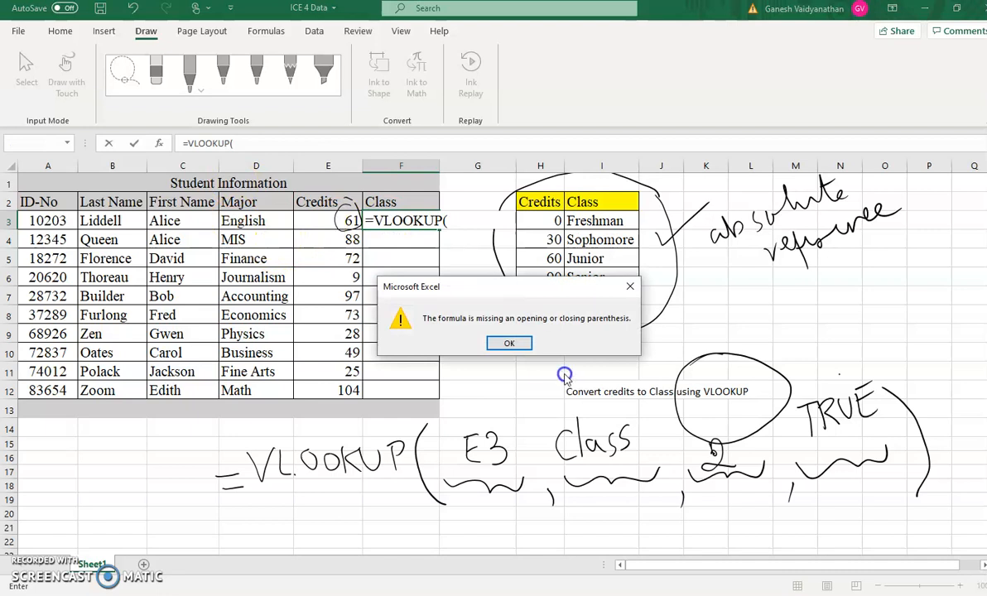
pyautogui.click(518, 345)
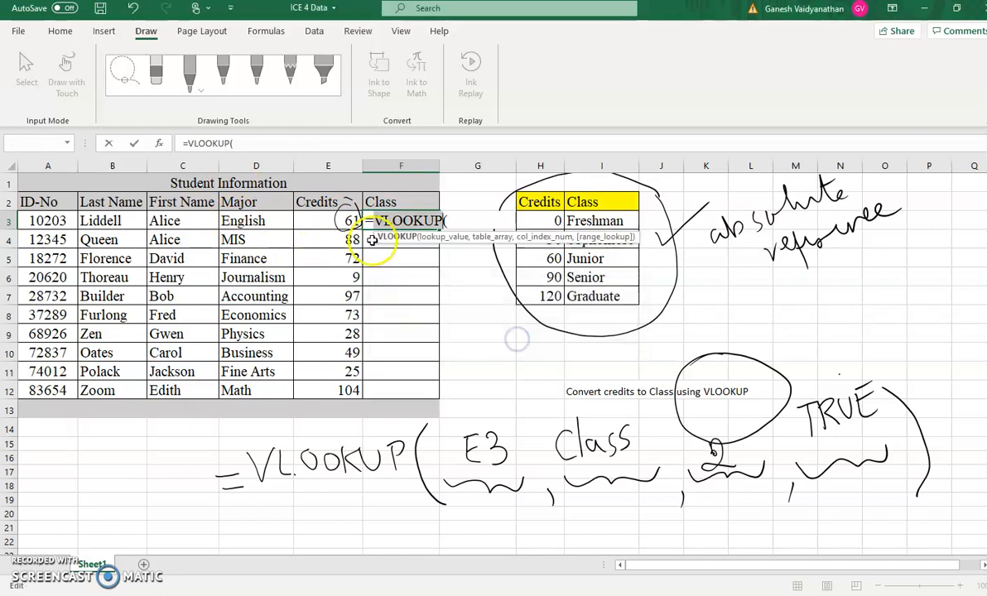
pyautogui.click(314, 220)
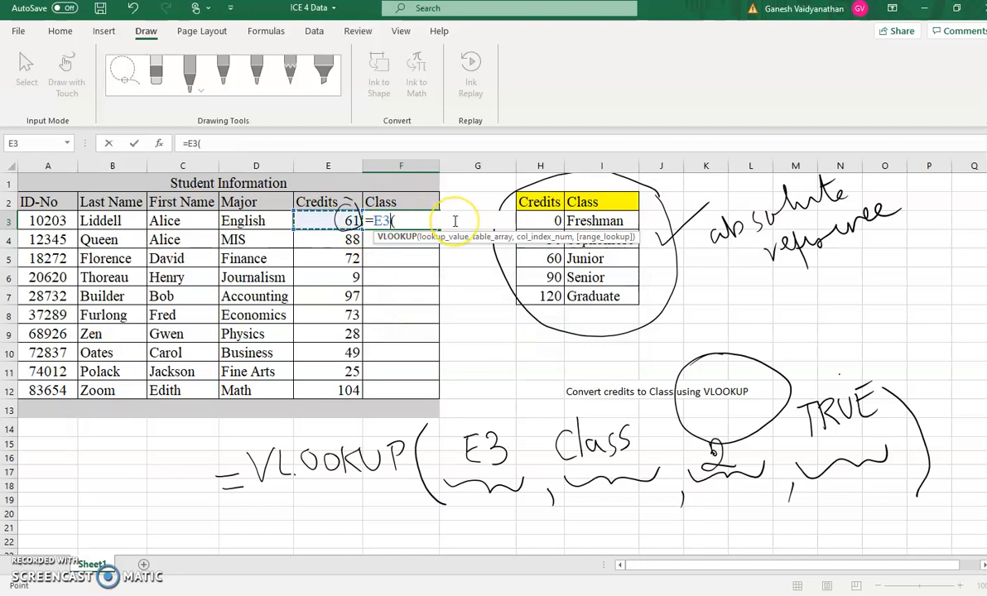
pyautogui.press('BackSpace')
pyautogui.press('BackSpace')
pyautogui.press('BackSpace')
pyautogui.press('BackSpace')
pyautogui.write('(')
pyautogui.press('BackSpace')
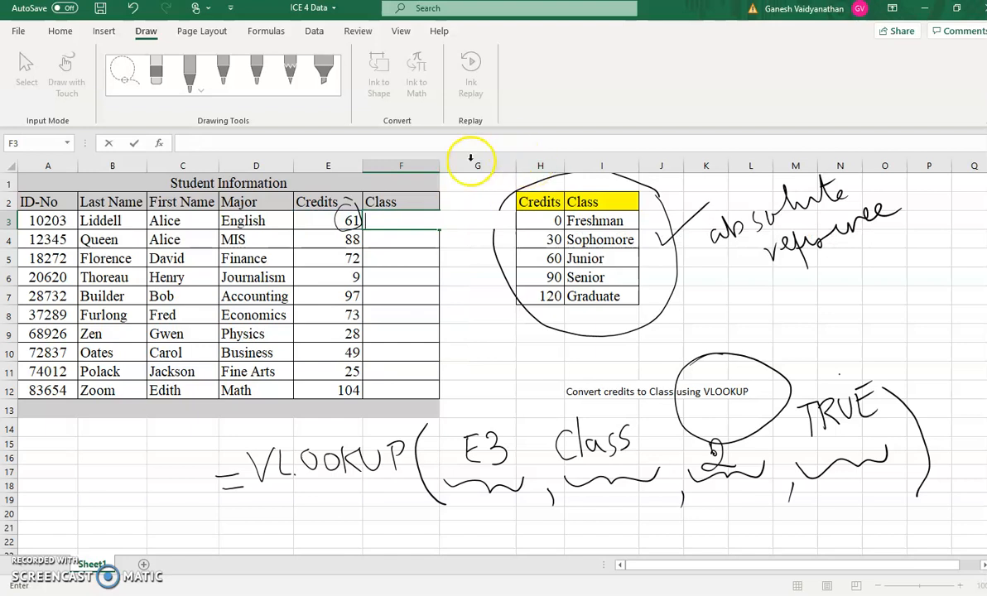
# - Select column F and widen it
pyautogui.click(442, 168)
pyautogui.click(418, 167)
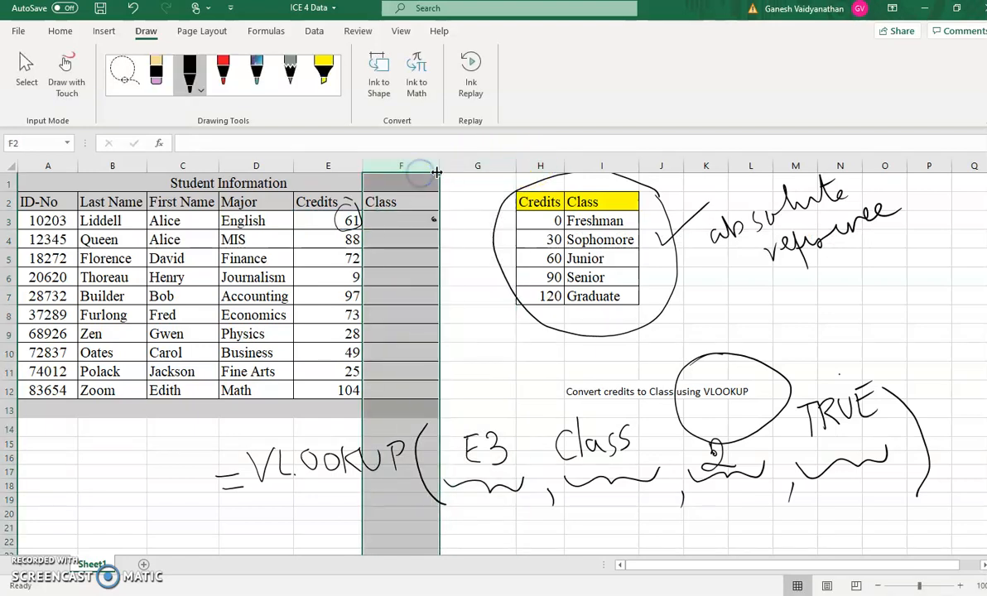
pyautogui.moveTo(627, 194); pyautogui.dragTo(627, 195)
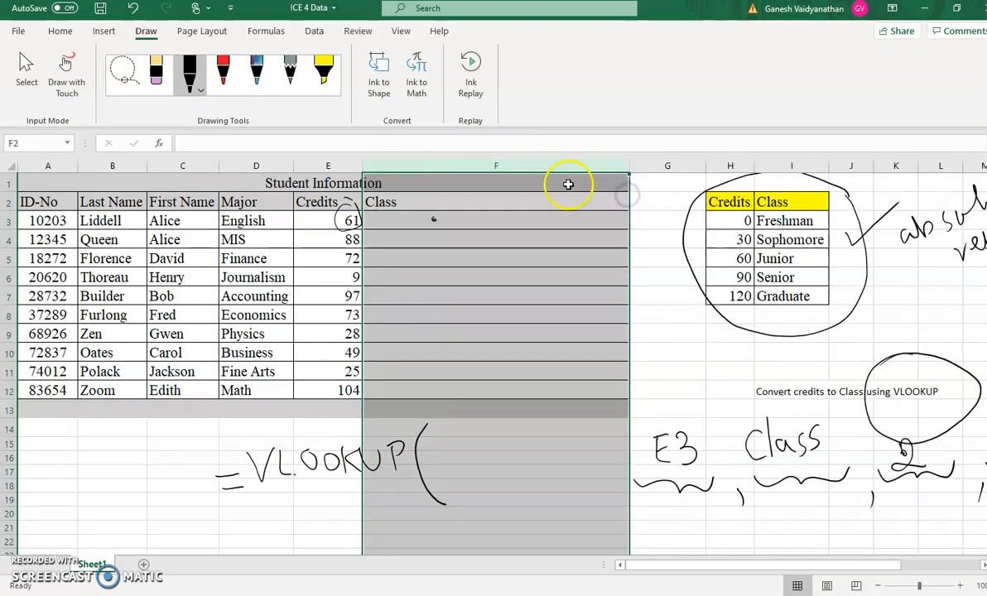
# - Enter the formula =VLOOKUP(E3,Class,2,TRUE) in cell F3
pyautogui.click(420, 218)
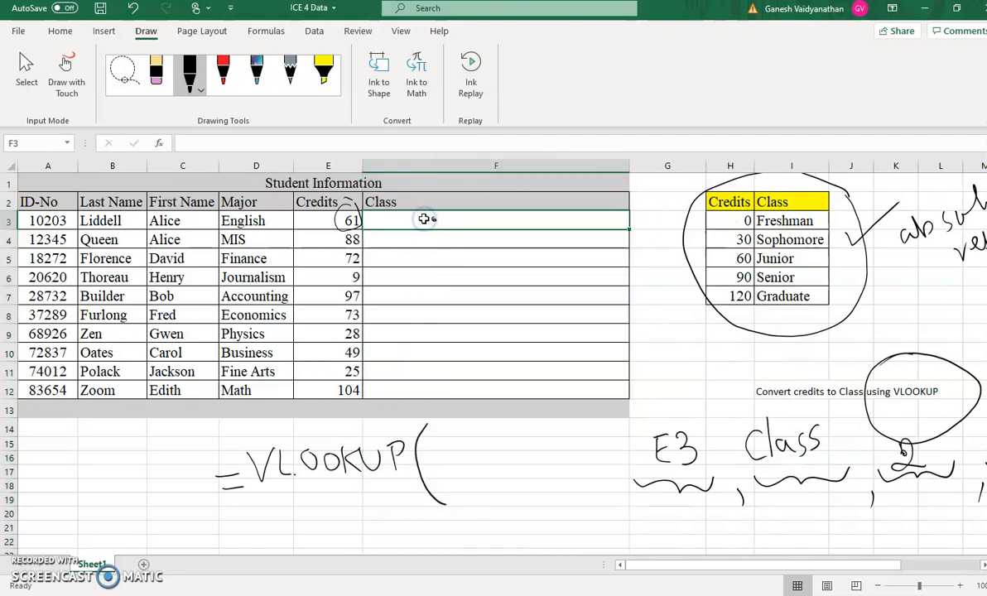
pyautogui.write('=')
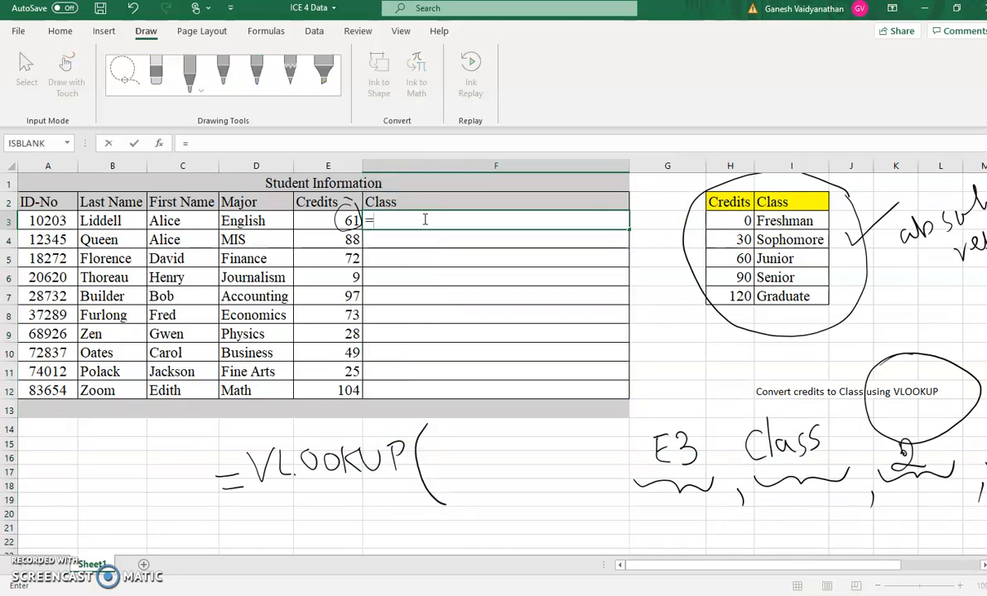
pyautogui.write('vlookup')
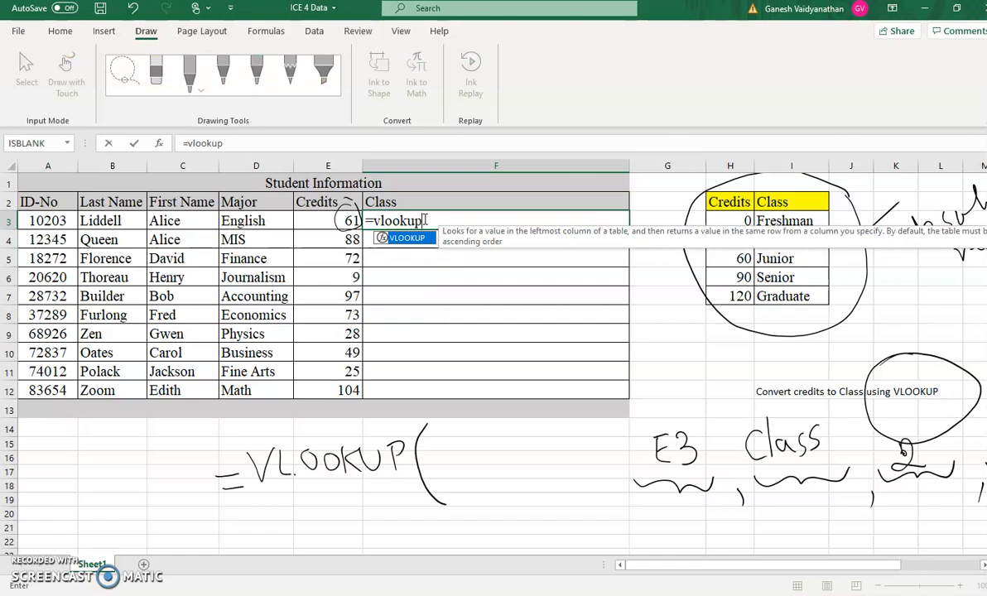
pyautogui.write('(')
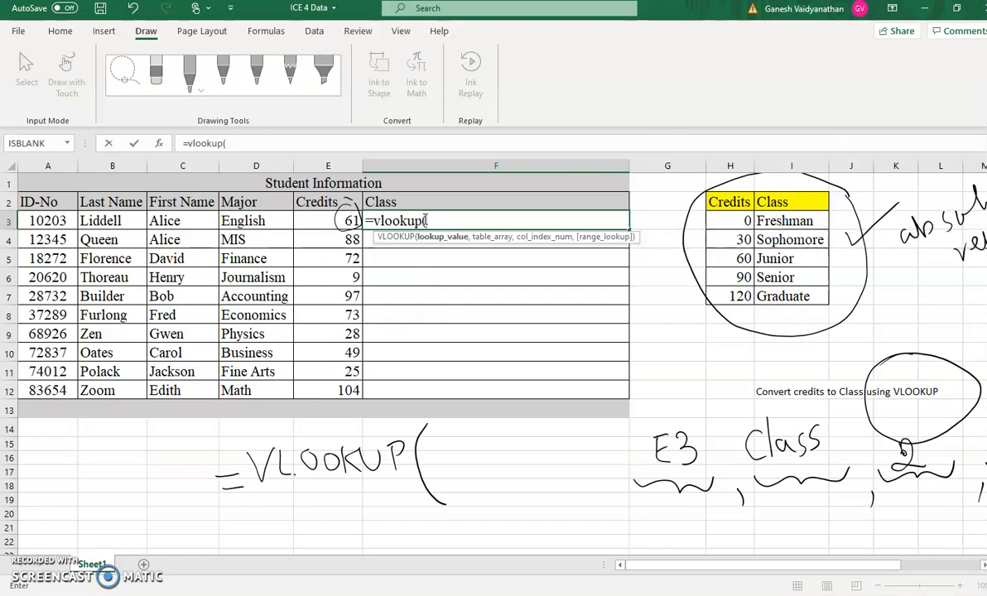
pyautogui.click(310, 221)
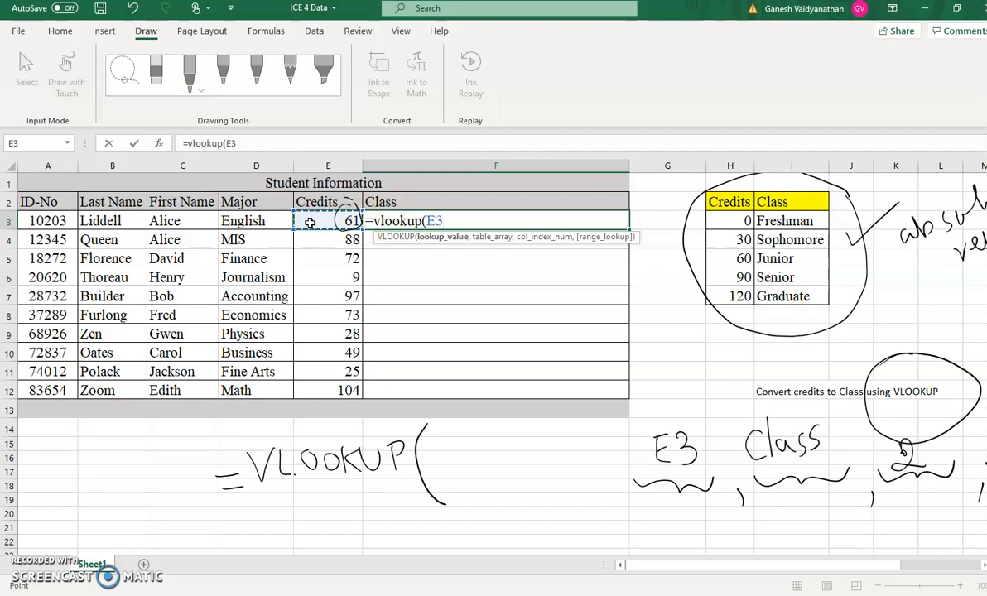
pyautogui.write(',')
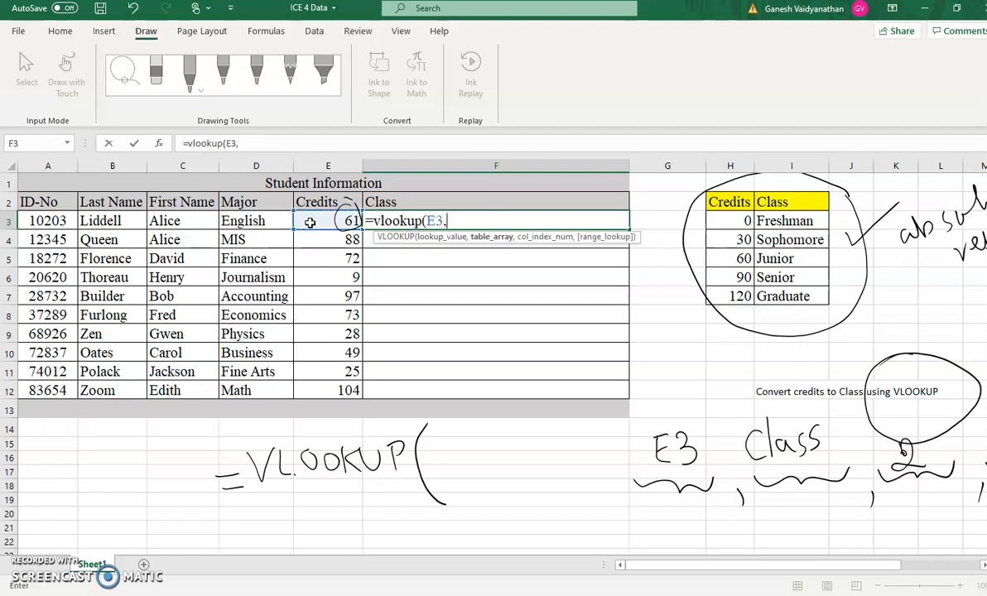
pyautogui.write('Clas')
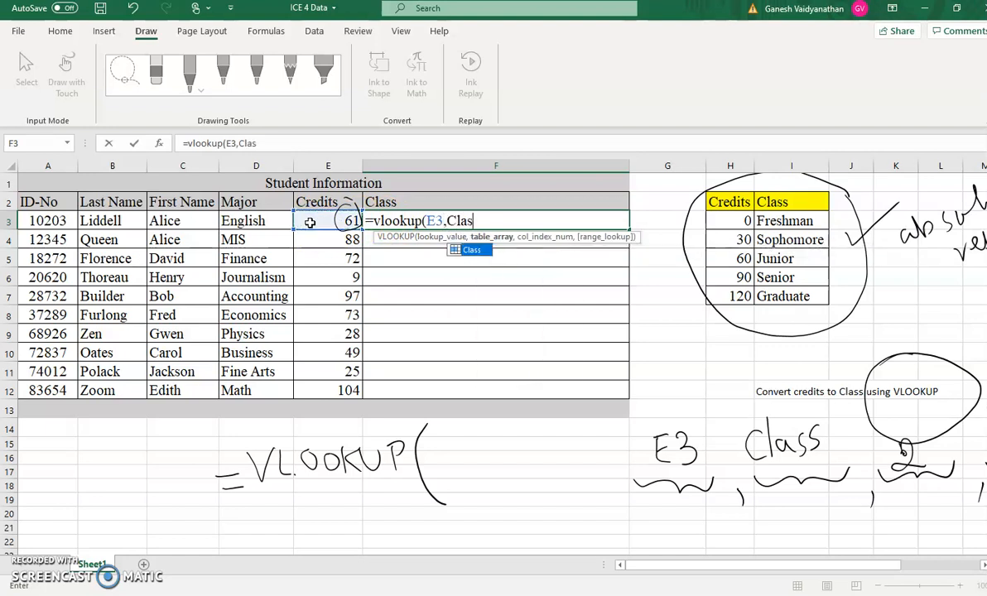
pyautogui.write('s,')
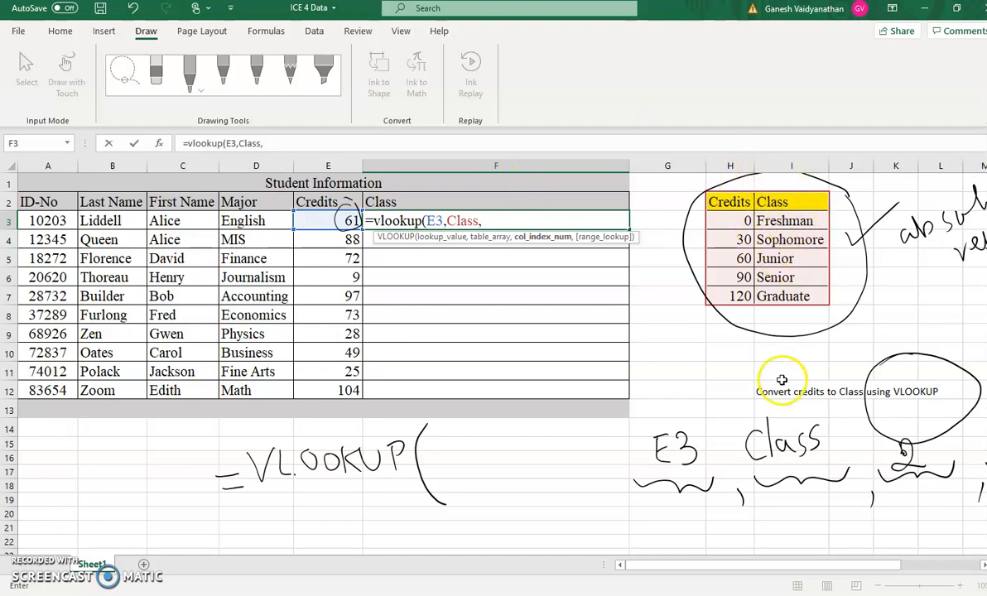
pyautogui.write('2,')
pyautogui.press('BackSpace')
pyautogui.press('BackSpace')
pyautogui.write(',TR')
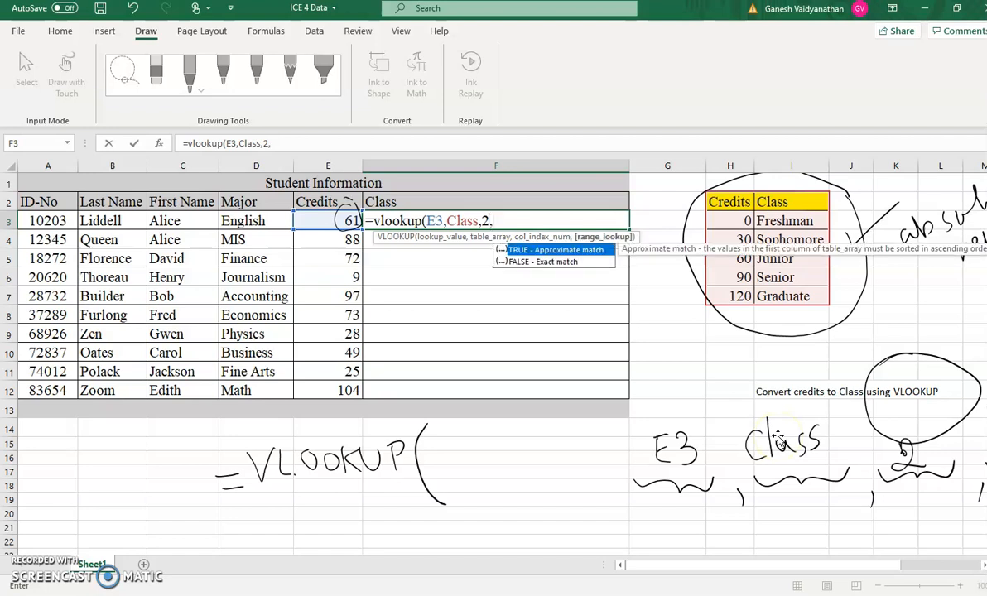
pyautogui.write('UE)')
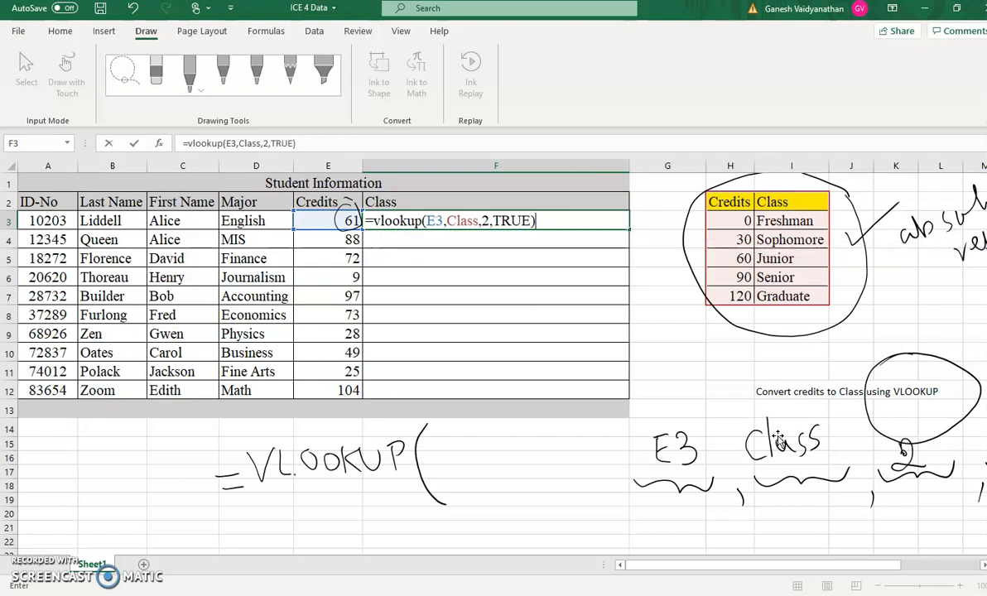
pyautogui.press('Return')
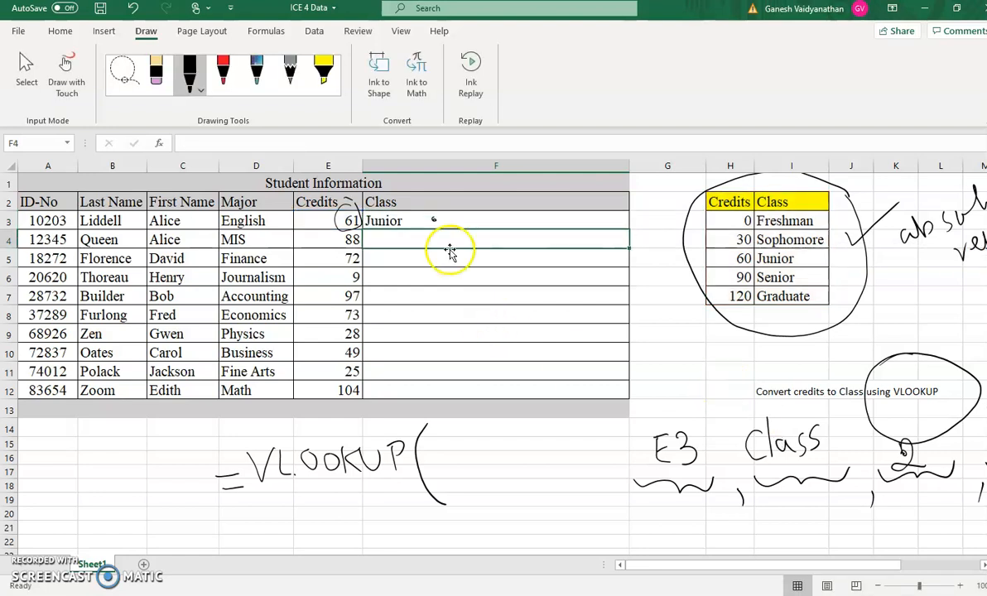
# - Fill the F3 formula down through F12 and narrow column F
pyautogui.click(456, 216)
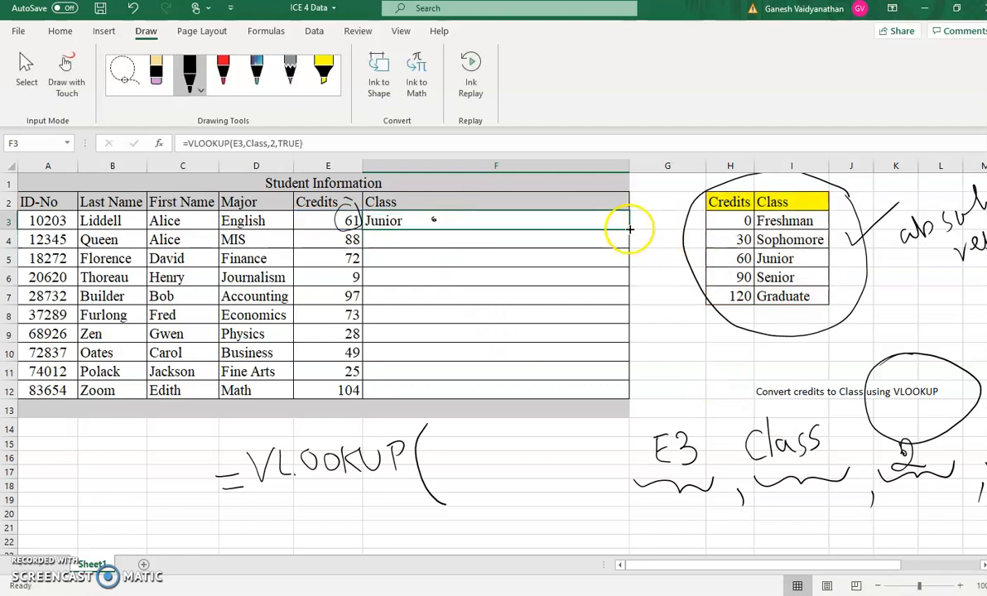
pyautogui.moveTo(628, 229); pyautogui.dragTo(629, 315)
pyautogui.moveTo(628, 374); pyautogui.dragTo(627, 401)
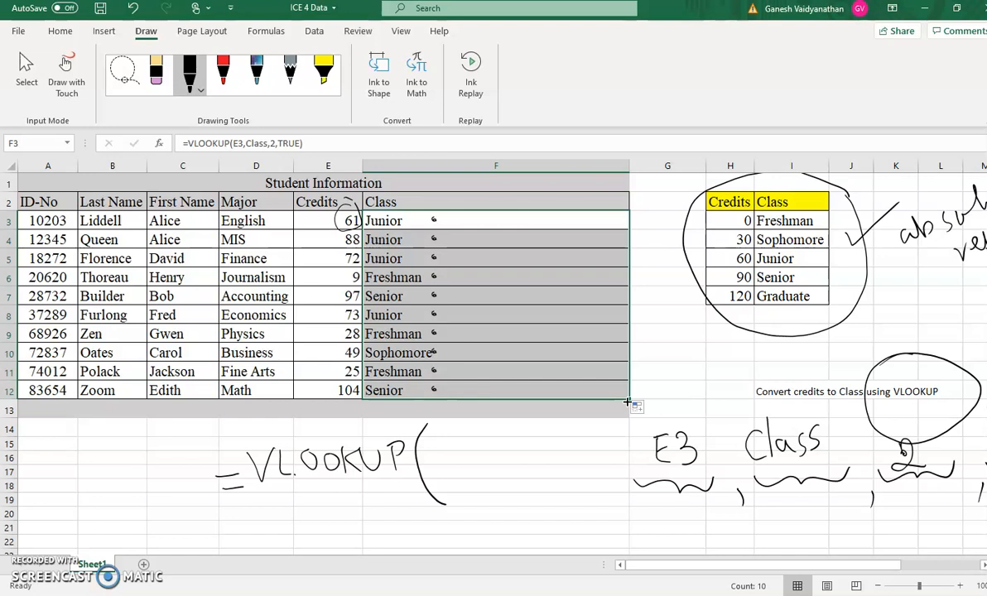
pyautogui.moveTo(630, 167); pyautogui.dragTo(474, 171)
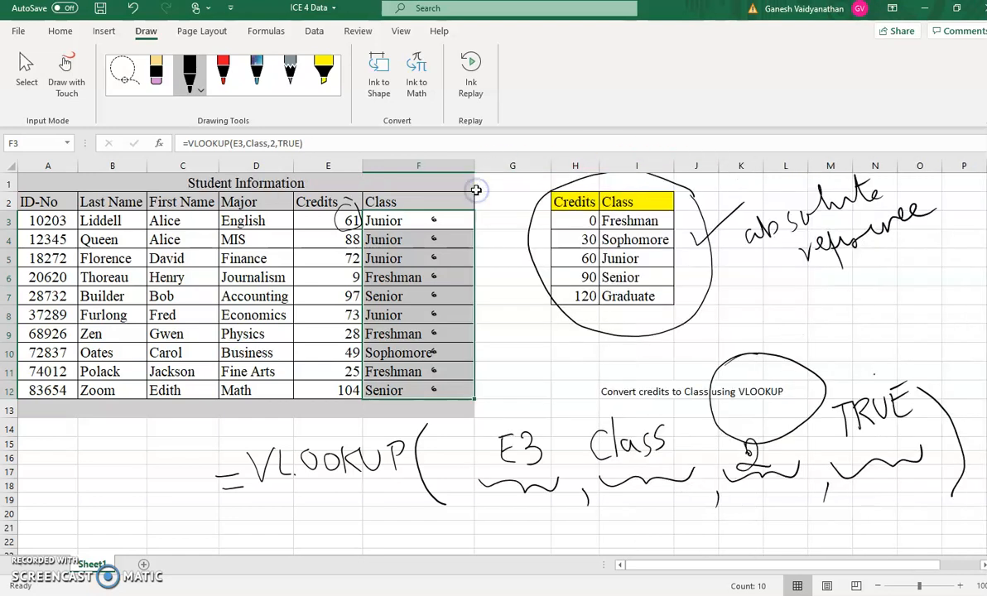